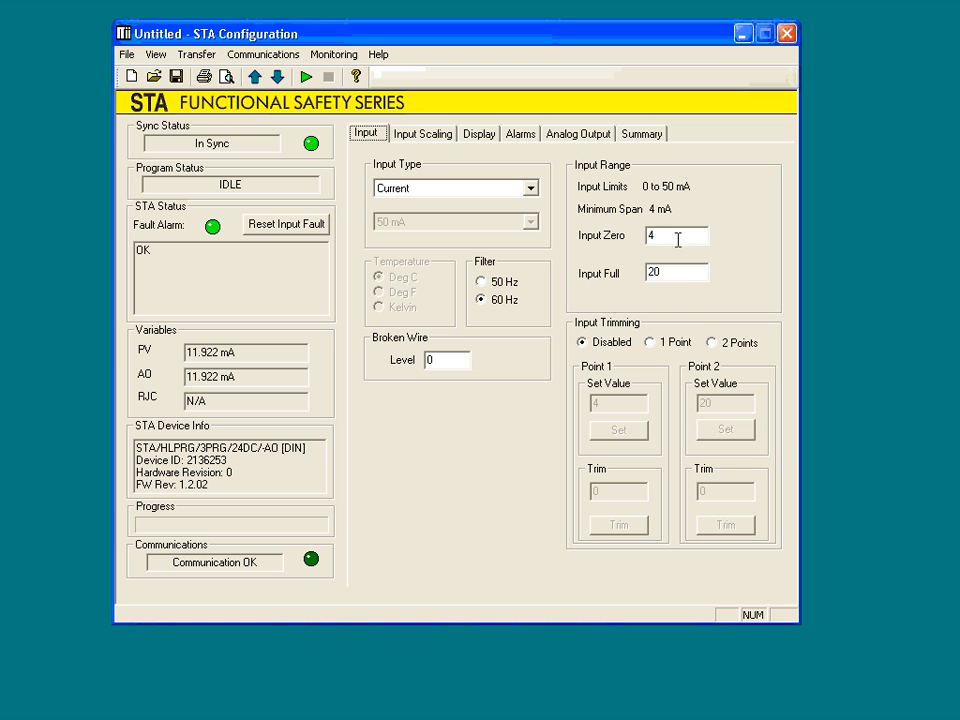
# Switch the analog output mode to Voltage and back to Current (mA).
pyautogui.click(572, 137)
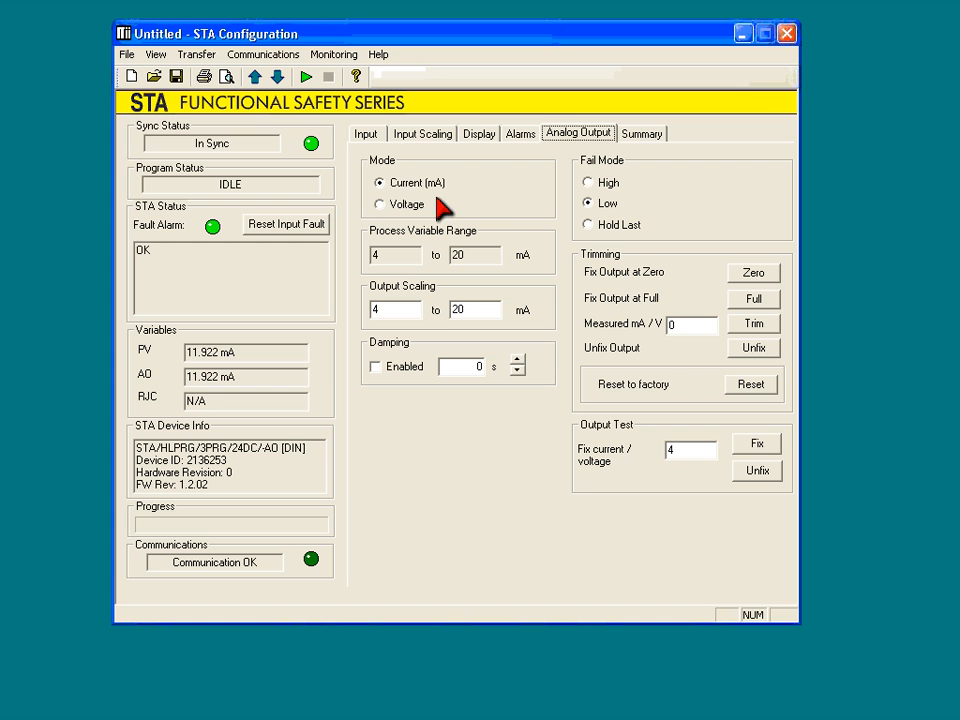
pyautogui.click(380, 204)
pyautogui.click(380, 183)
# Set Input Zero to 5 and check the process variable range in the analog output settings.
pyautogui.click(362, 134)
pyautogui.doubleClick(652, 238)
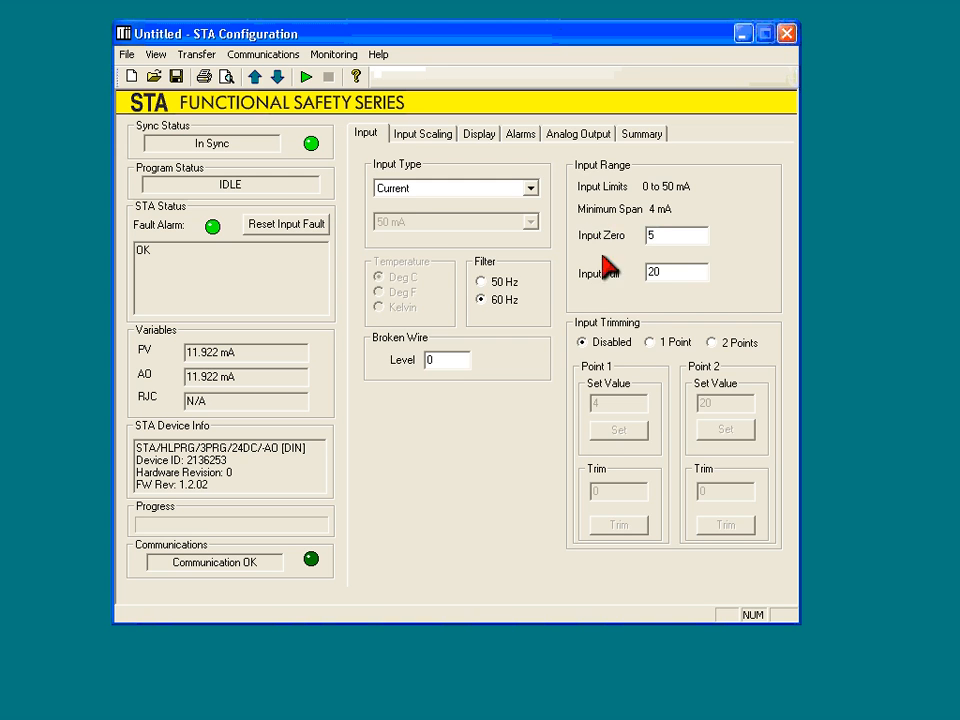
pyautogui.click(578, 134)
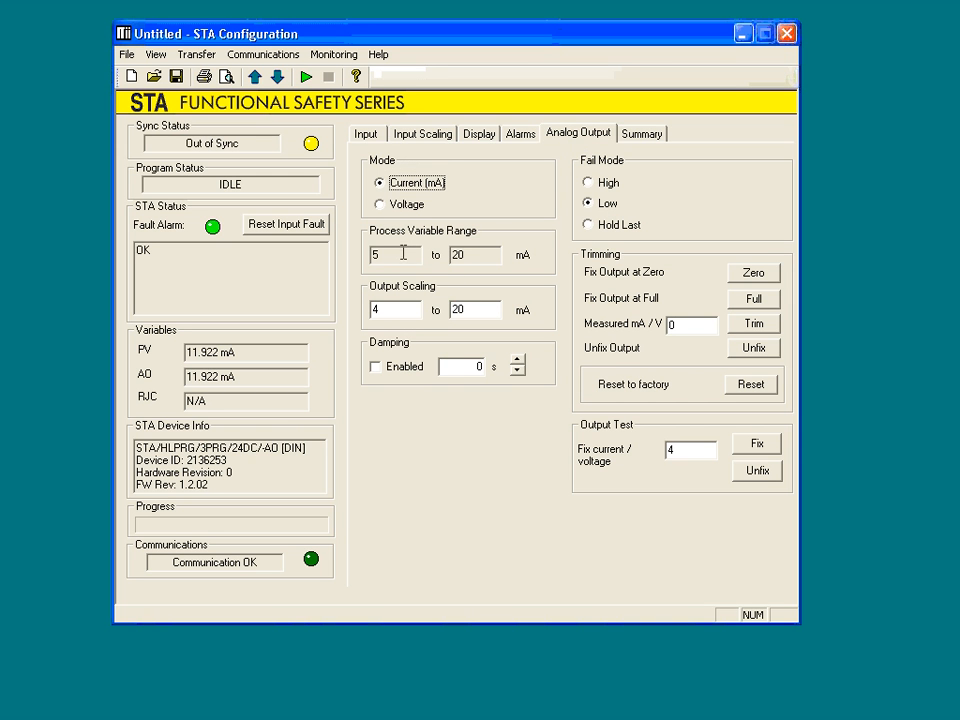
# Set Input Zero back to 4 and return to the analog output settings.
pyautogui.click(366, 133)
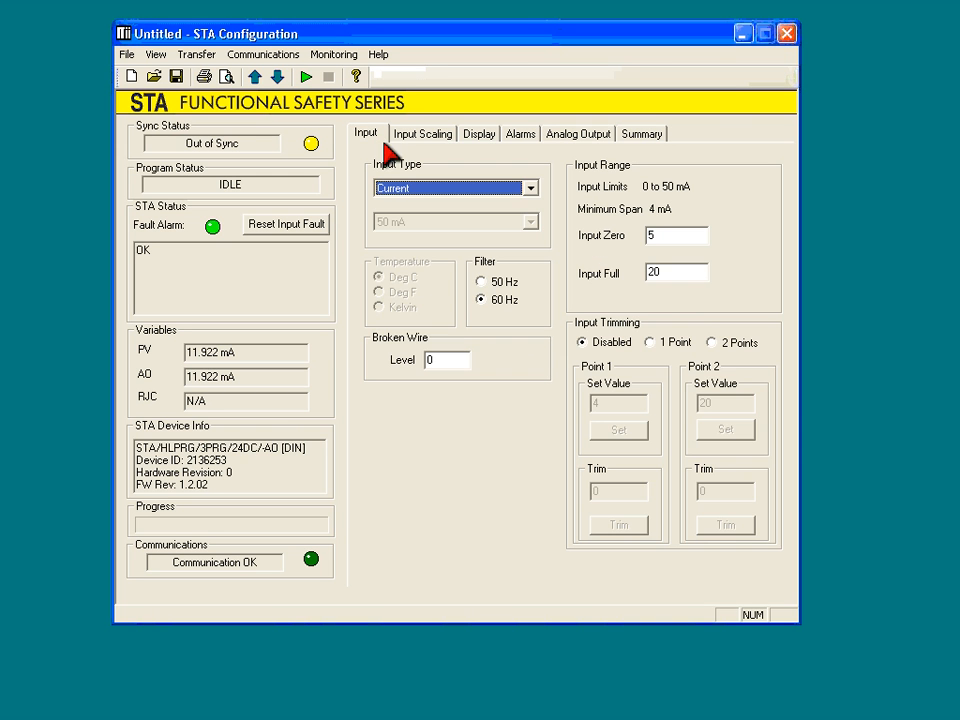
pyautogui.doubleClick(650, 236)
pyautogui.write('4')
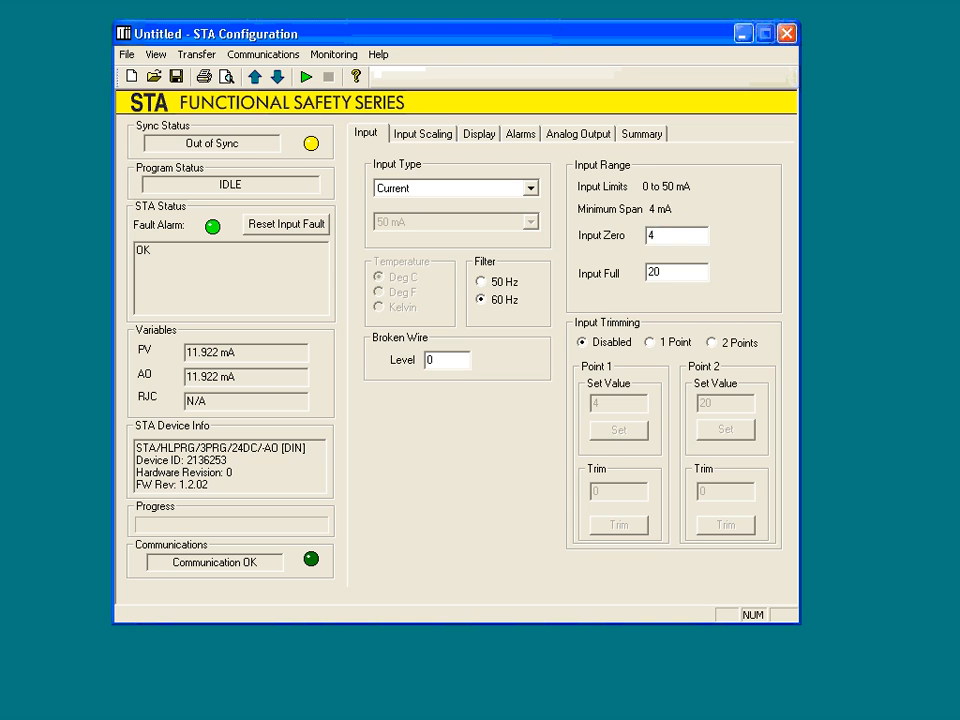
pyautogui.click(585, 133)
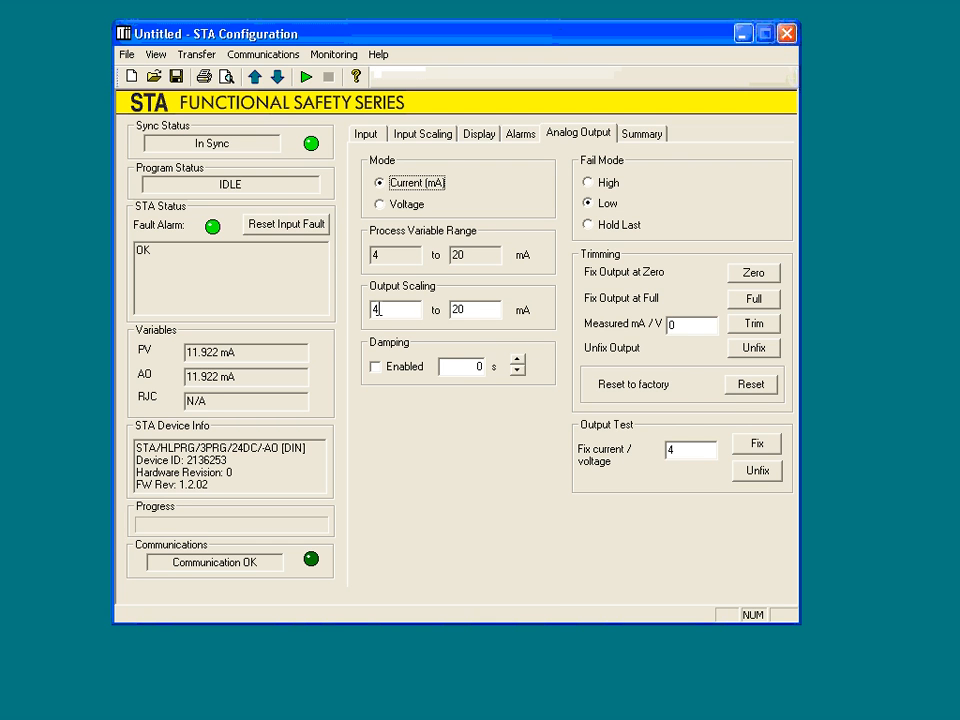
# Try an output scaling of 0 to 20 mA and reverse the range to 20 to 4 mA.
pyautogui.doubleClick(378, 310)
pyautogui.write('20')
pyautogui.click(487, 310)
pyautogui.click(455, 357)
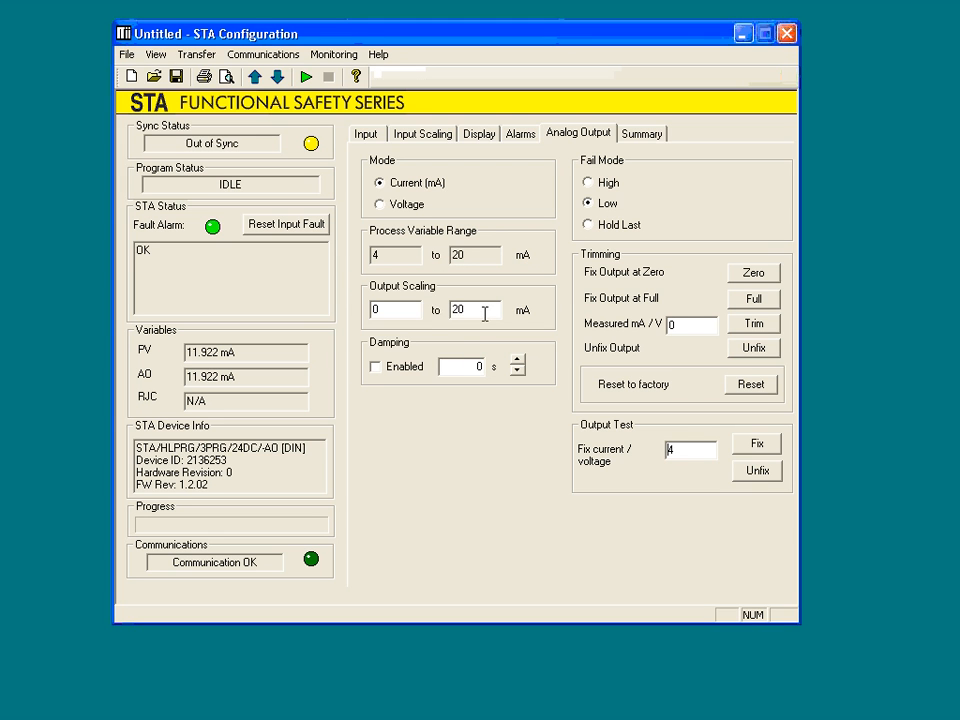
pyautogui.doubleClick(484, 312)
pyautogui.write('4')
pyautogui.hotkey('shift', 'Tab')
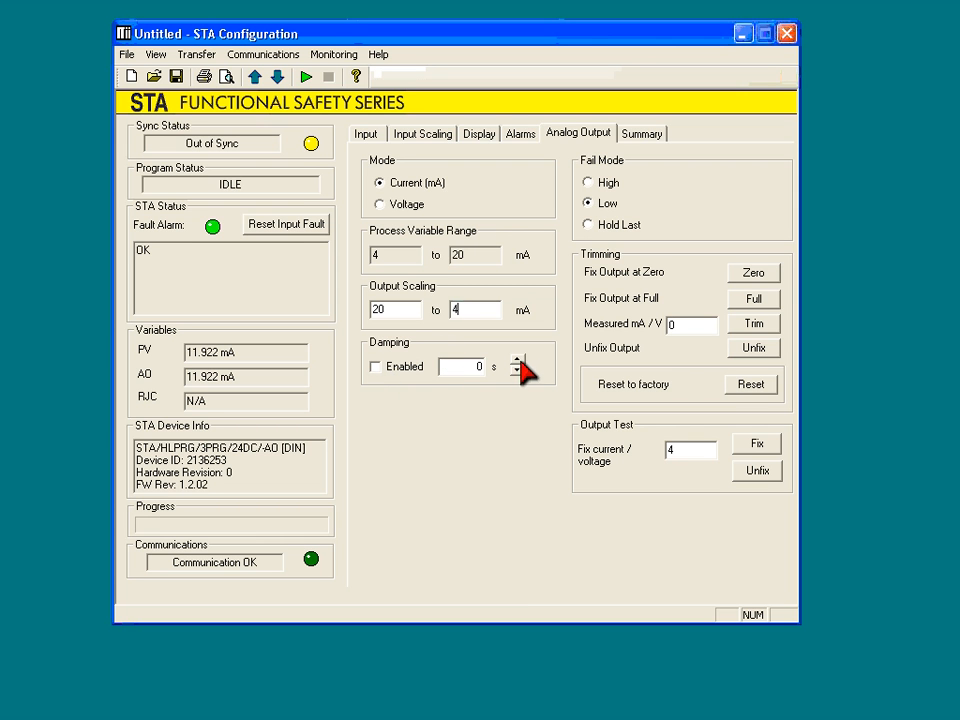
# Enable damping of the analog output and set it to 4 s.
pyautogui.click(519, 358)
pyautogui.click(519, 358)
pyautogui.click(519, 358)
pyautogui.click(519, 358)
pyautogui.click(516, 371)
pyautogui.click(516, 371)
pyautogui.click(516, 371)
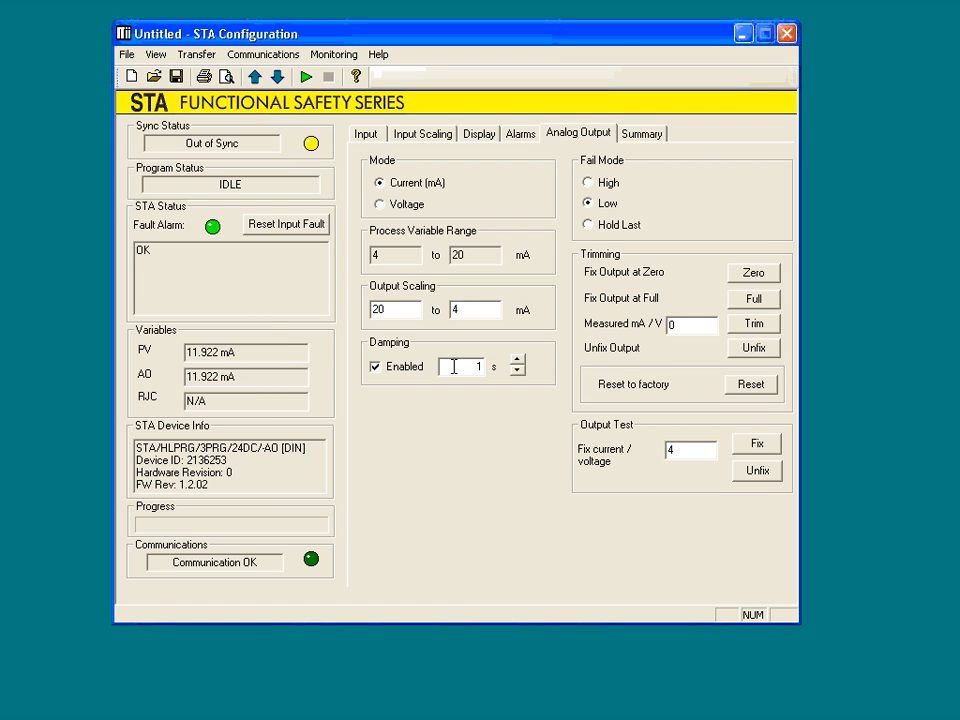
pyautogui.click(517, 361)
pyautogui.click(517, 361)
pyautogui.click(517, 361)
# Set the output scaling to 4 to 20 mA, and switch the fail mode to Hold Last and back to Low.
pyautogui.doubleClick(385, 309)
pyautogui.write('0')
pyautogui.doubleClick(488, 312)
pyautogui.write('20')
pyautogui.doubleClick(373, 310)
pyautogui.write('4')
pyautogui.click(609, 224)
pyautogui.click(603, 203)
# Test the analog output by fixing it at 4 mA and release it again.
pyautogui.click(760, 447)
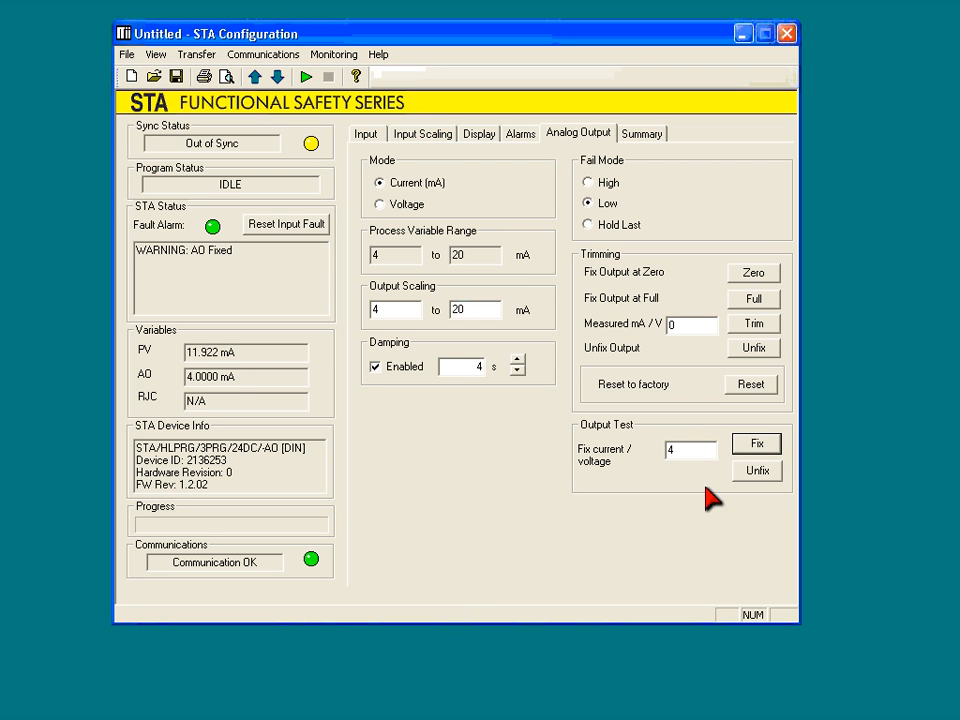
pyautogui.click(758, 472)
pyautogui.click(757, 444)
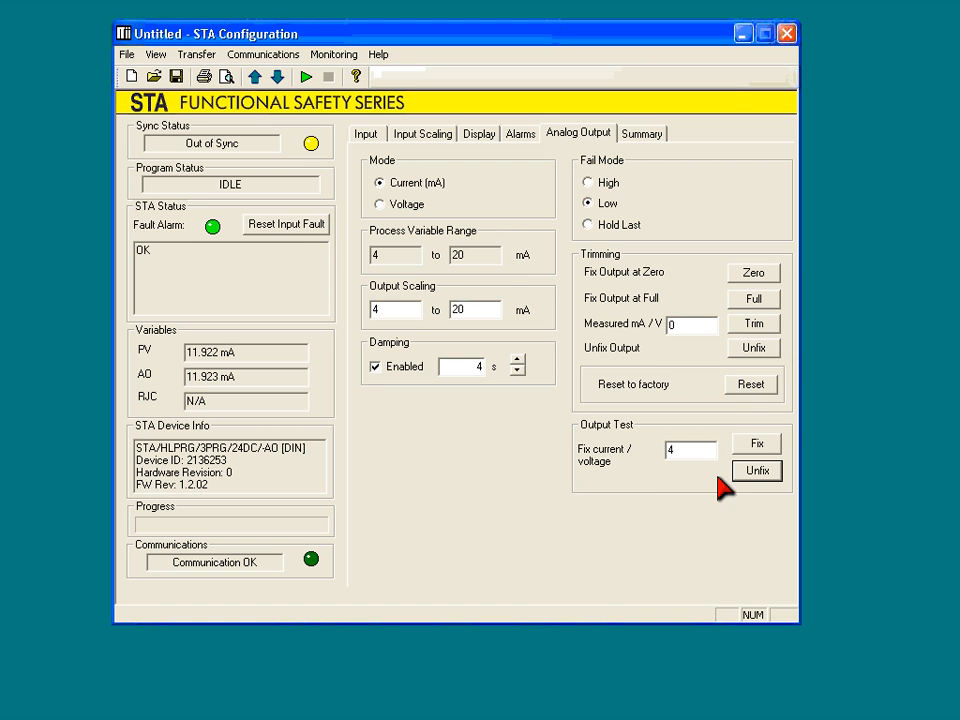
# Try to fix the analog output at 20 mA in the output test and release it.
pyautogui.doubleClick(698, 451)
pyautogui.write('20')
pyautogui.click(756, 445)
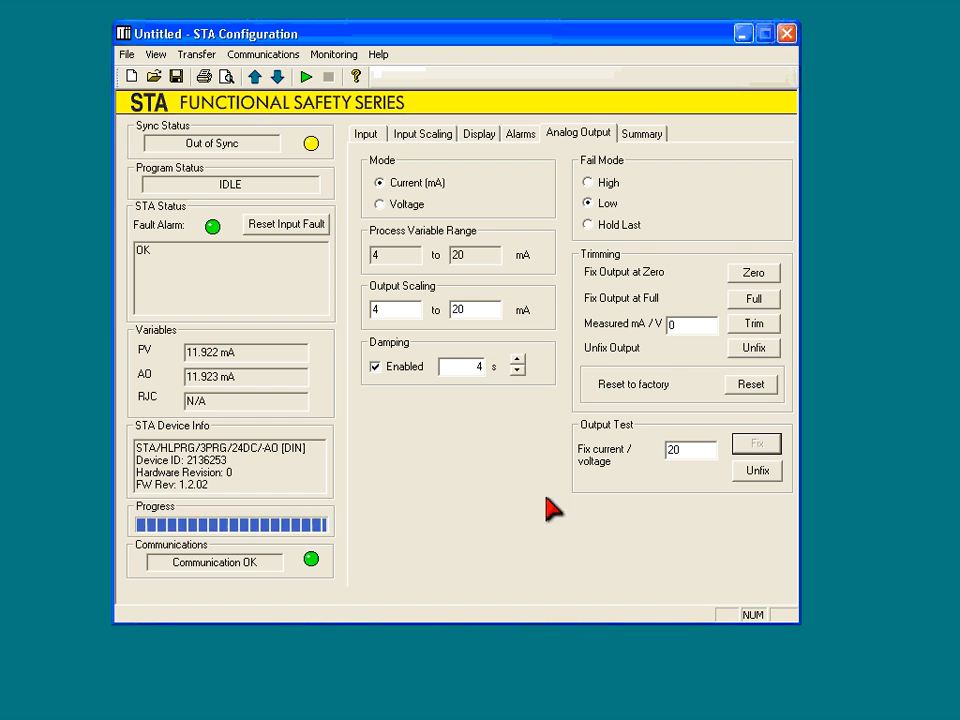
pyautogui.click(762, 472)
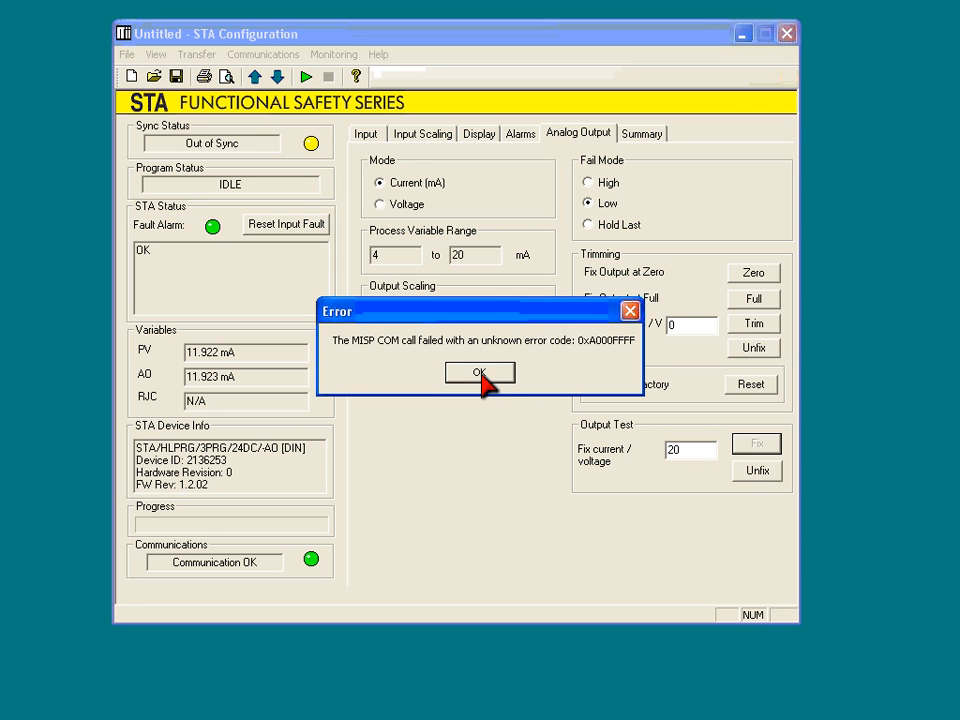
pyautogui.click(479, 377)
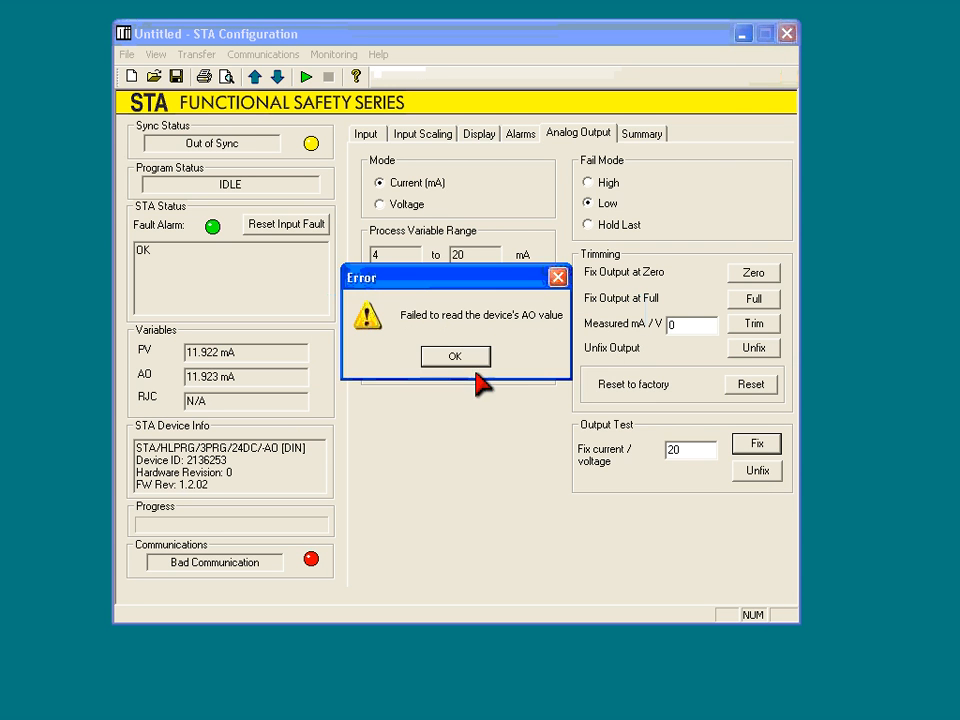
pyautogui.click(468, 359)
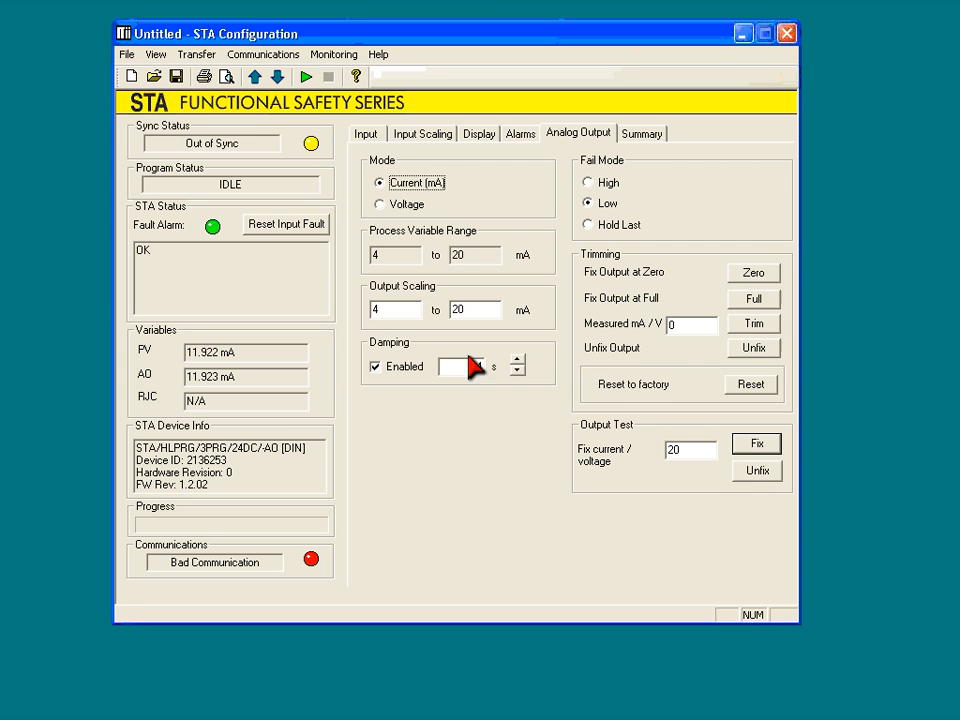
pyautogui.click(760, 472)
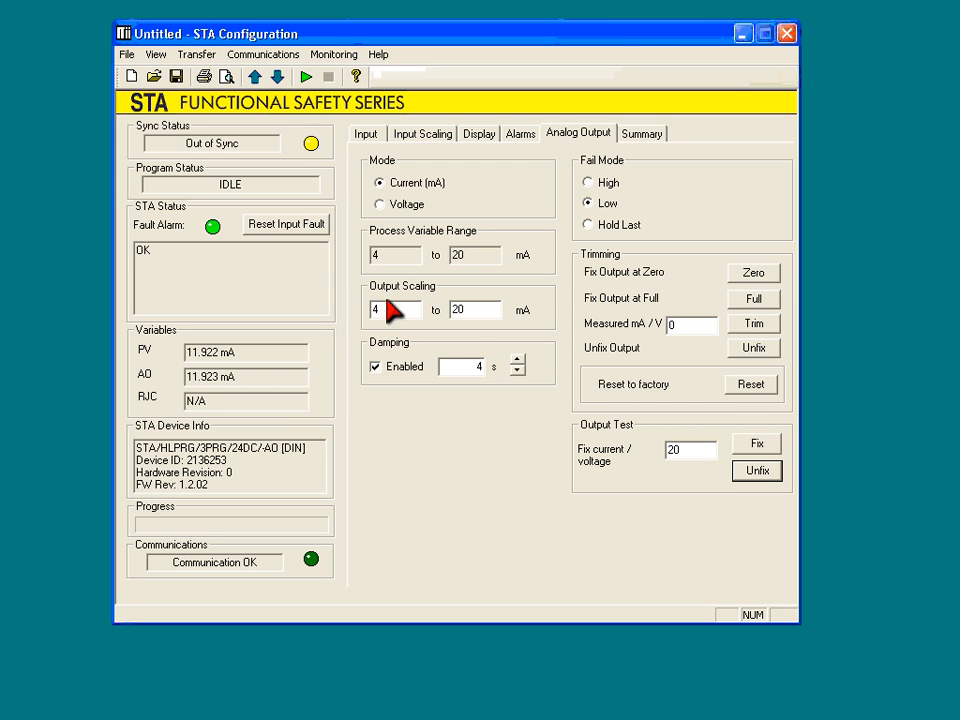
# Fix the output at zero and trim it with a measured value of 3.8 mA.
pyautogui.click(755, 274)
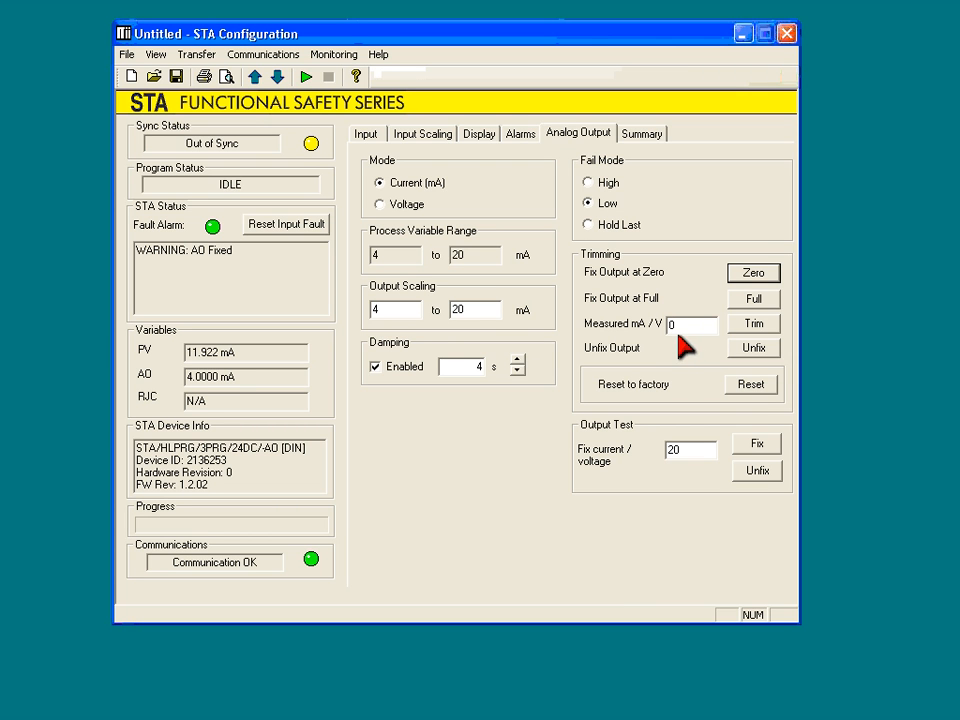
pyautogui.moveTo(690, 326); pyautogui.dragTo(632, 340)
pyautogui.write('3.8')
pyautogui.click(756, 326)
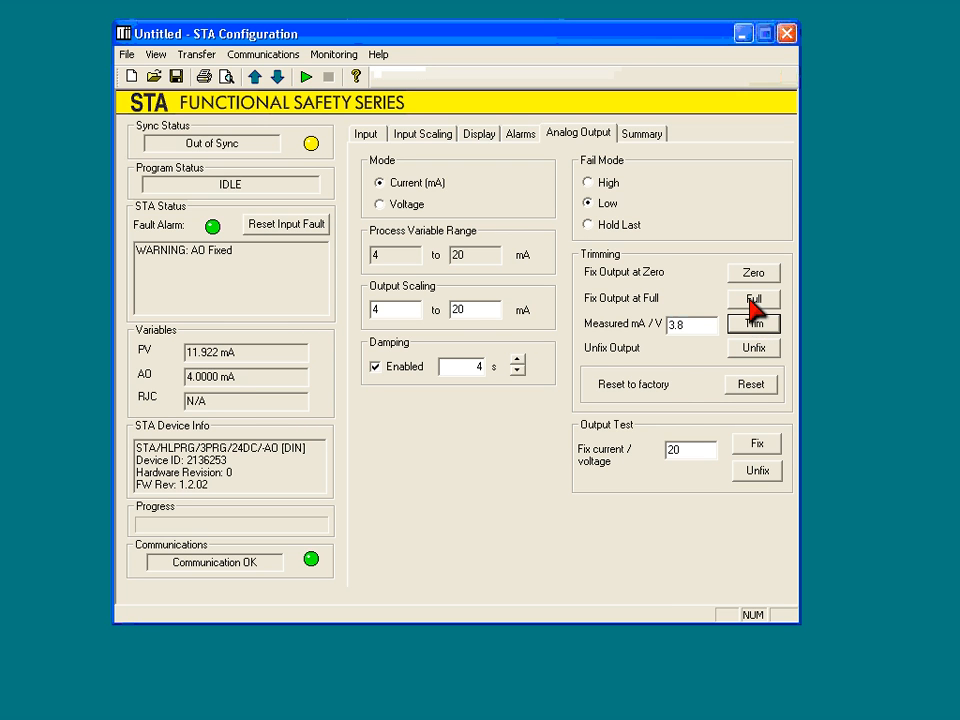
# Fix the output at full and trim it with a measured value of 19.85 mA.
pyautogui.click(754, 302)
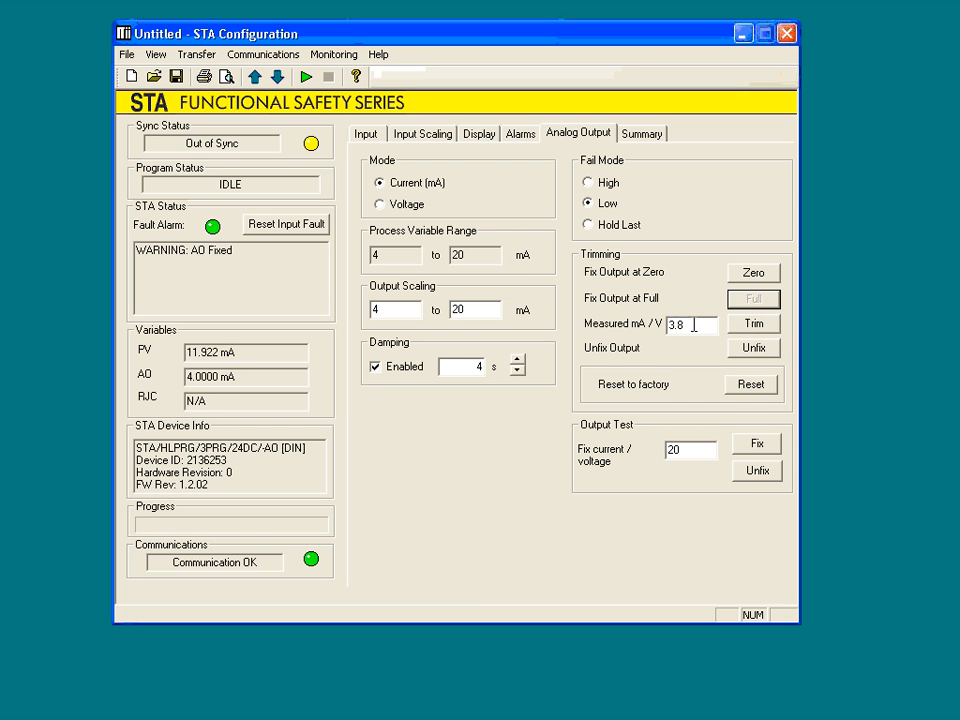
pyautogui.click(690, 325)
pyautogui.moveTo(690, 324); pyautogui.dragTo(621, 328)
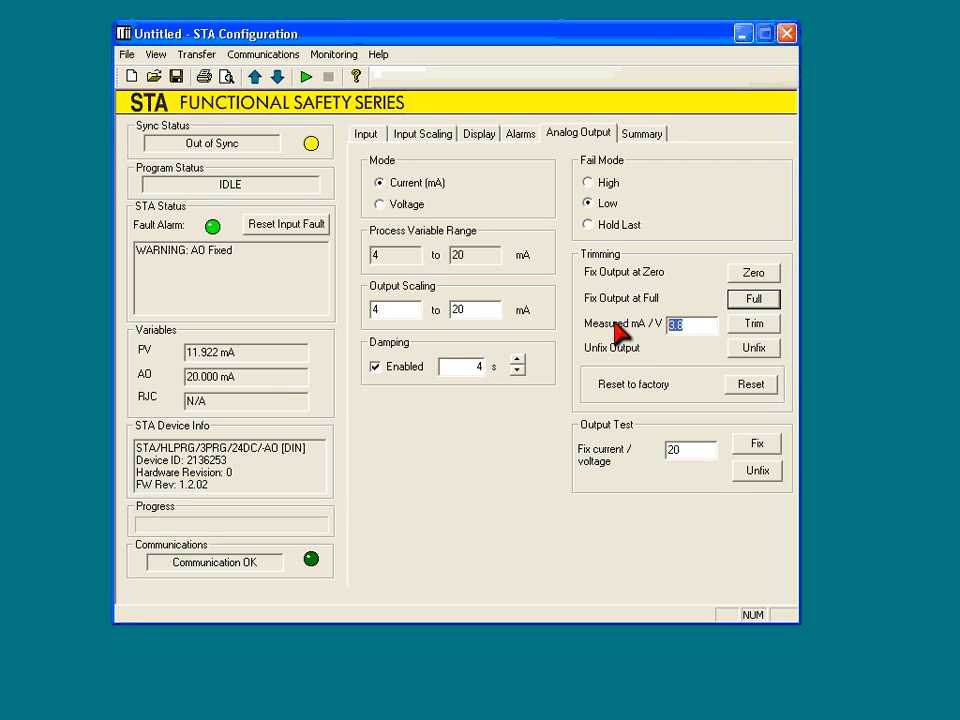
pyautogui.write('19.8')
pyautogui.click(758, 328)
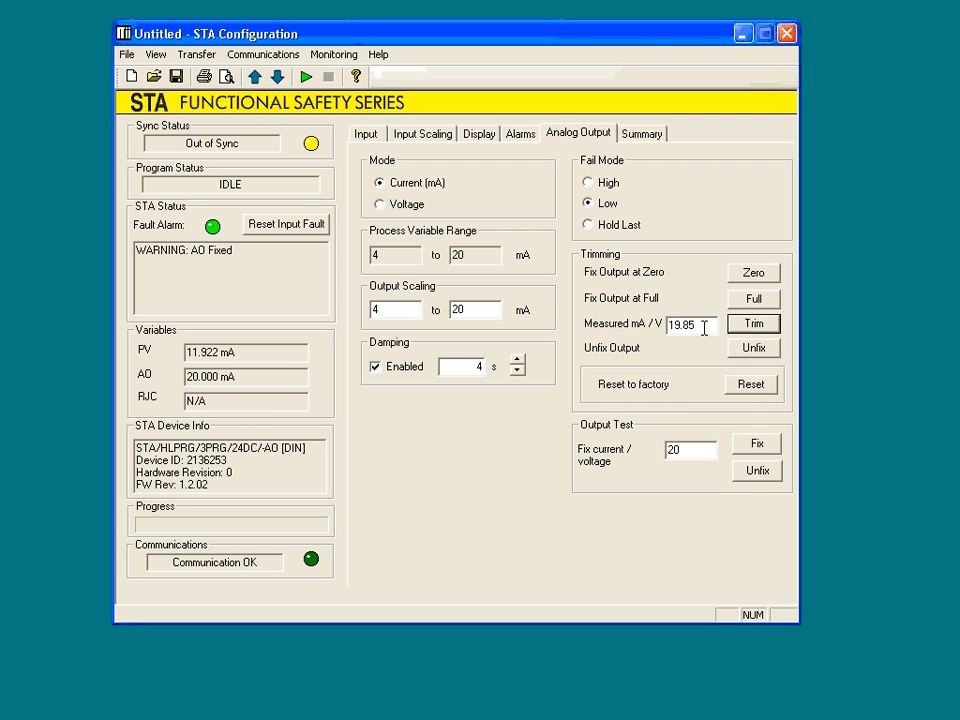
# Reset the analog output trimming to factory settings.
pyautogui.click(752, 385)
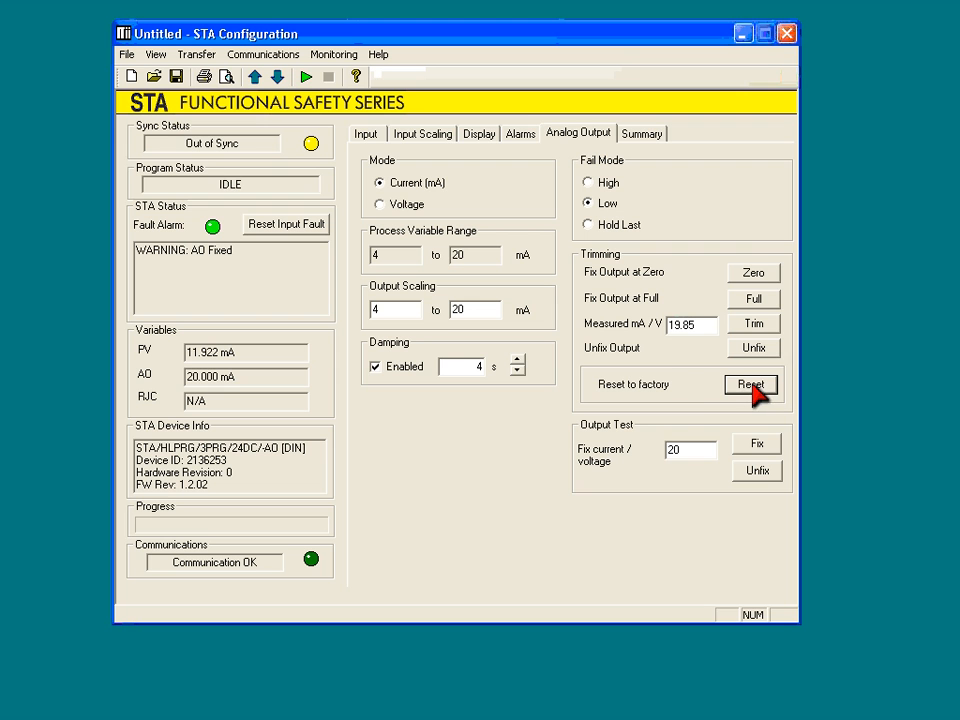